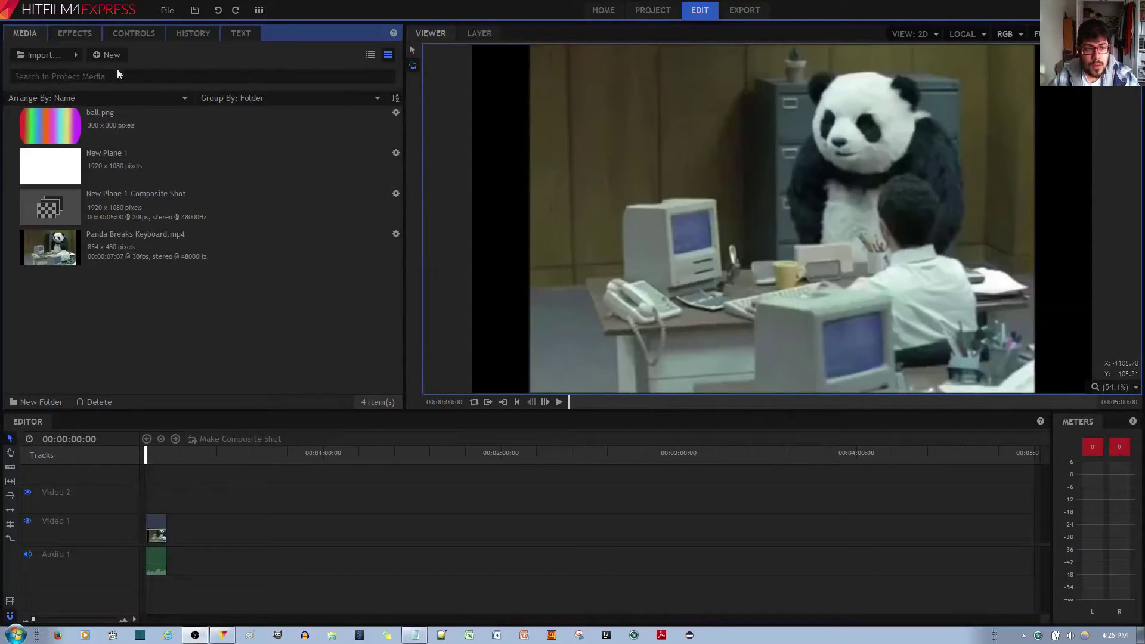
Apply Blurs > Blur to the Panda Breaks Keyboard.mp4 clip on Video 1
click(76, 33)
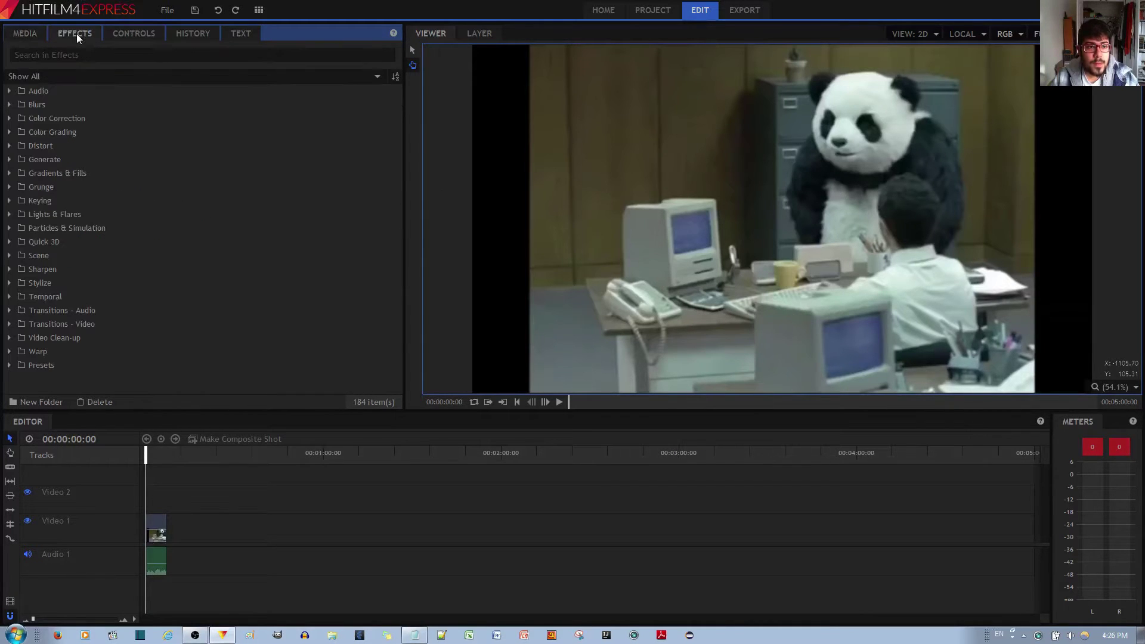
click(9, 105)
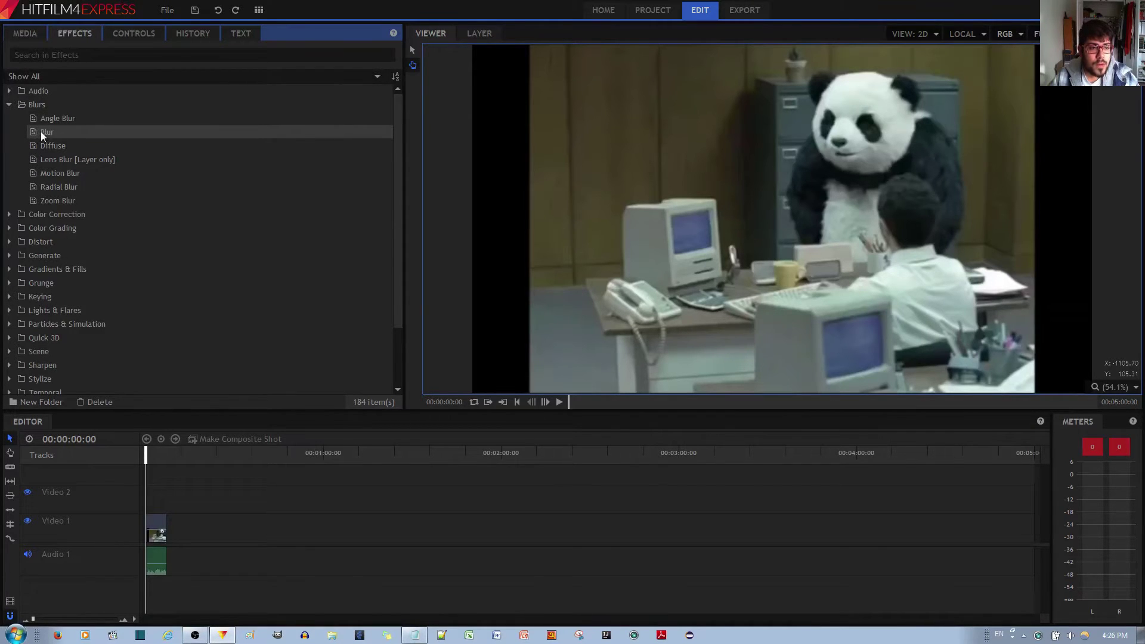
drag(43, 132, 157, 532)
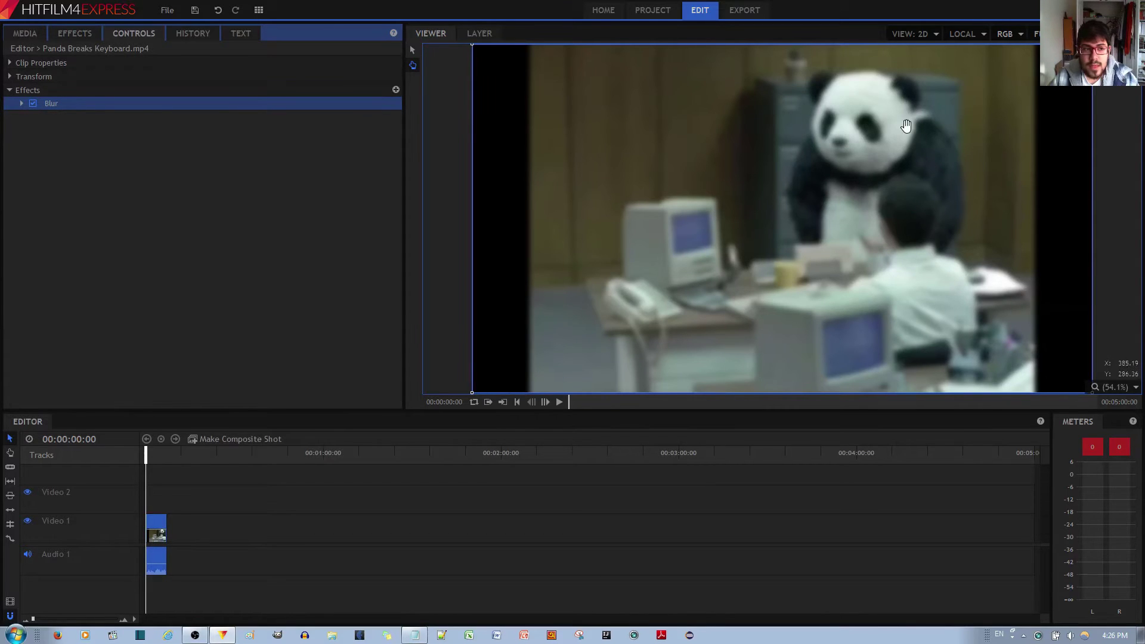
Disable Blur, preview the sharp clip, return to frame 0, and expand Blur's settings
click(33, 104)
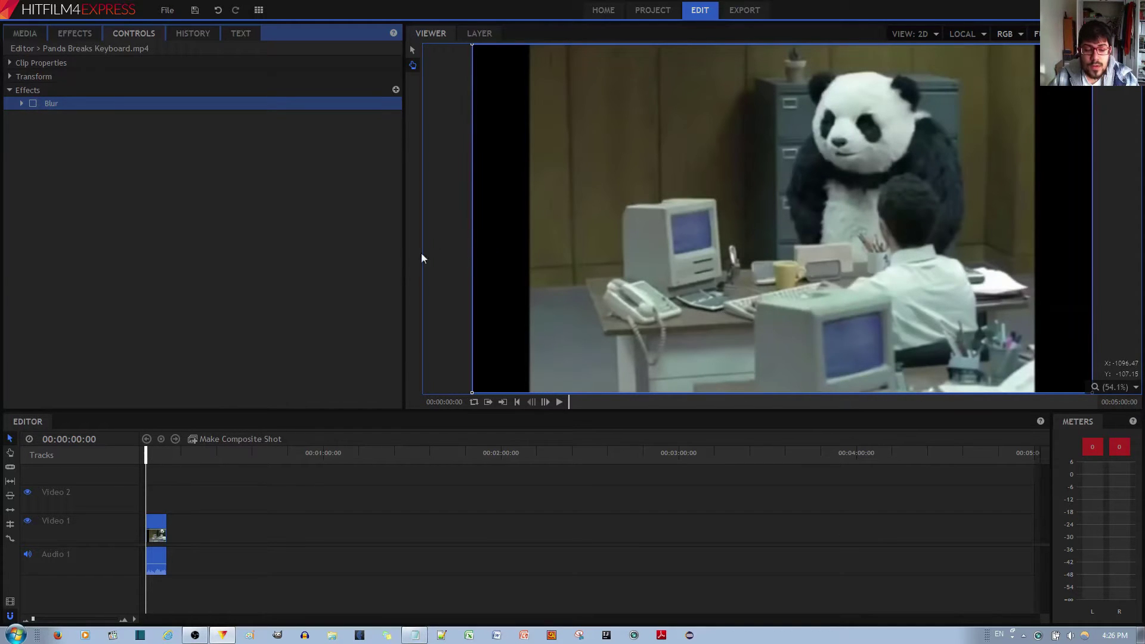
key(space)
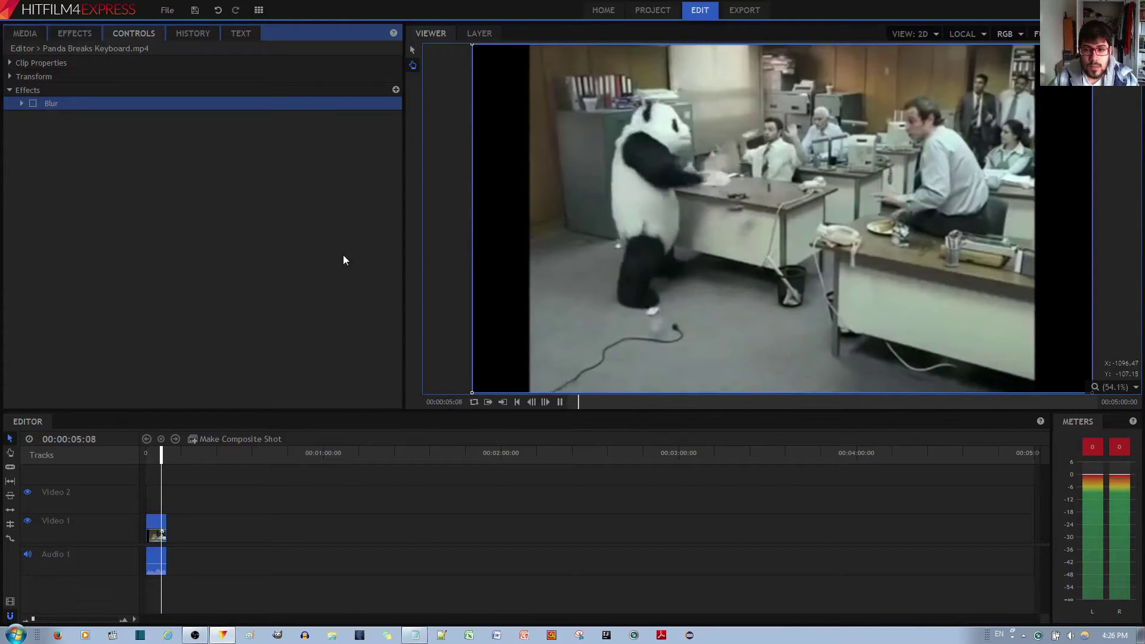
key(space)
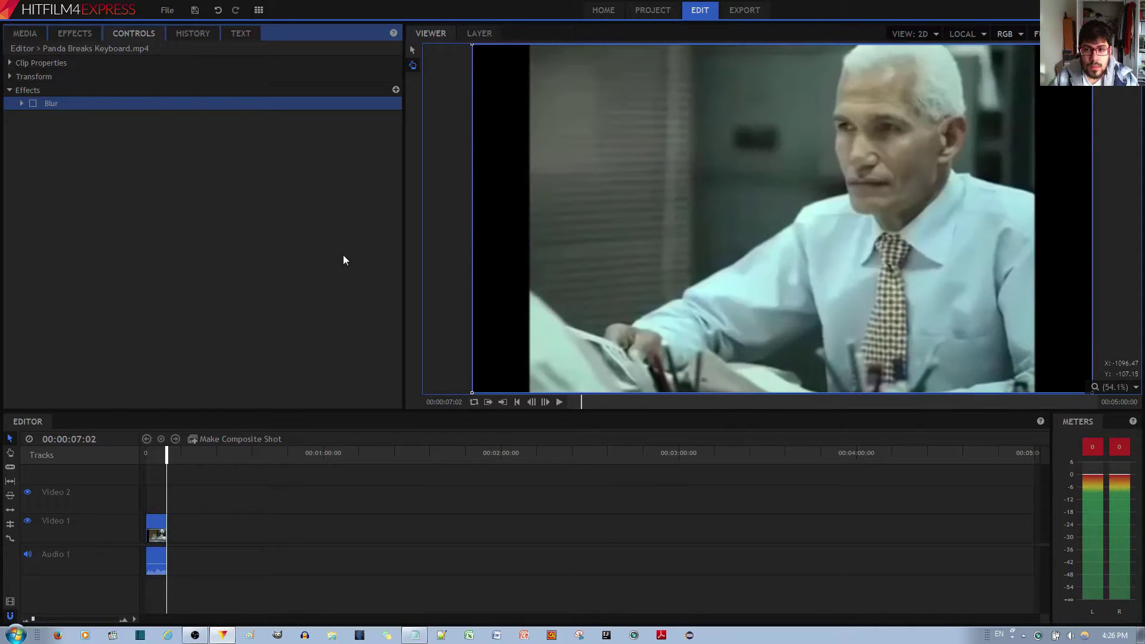
drag(176, 454, 146, 456)
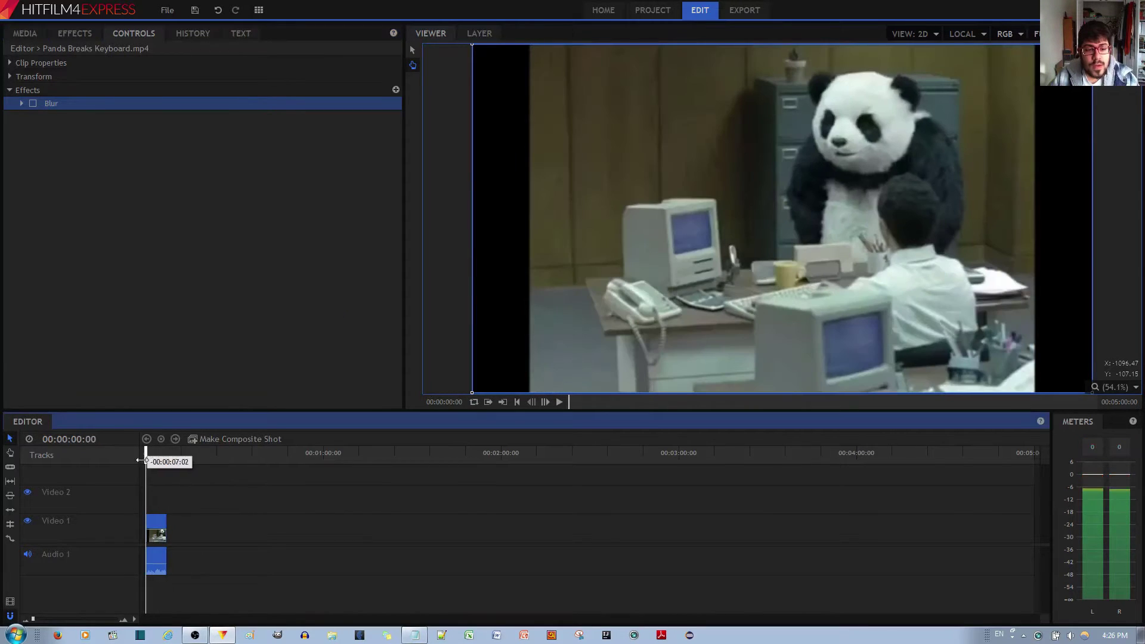
click(22, 104)
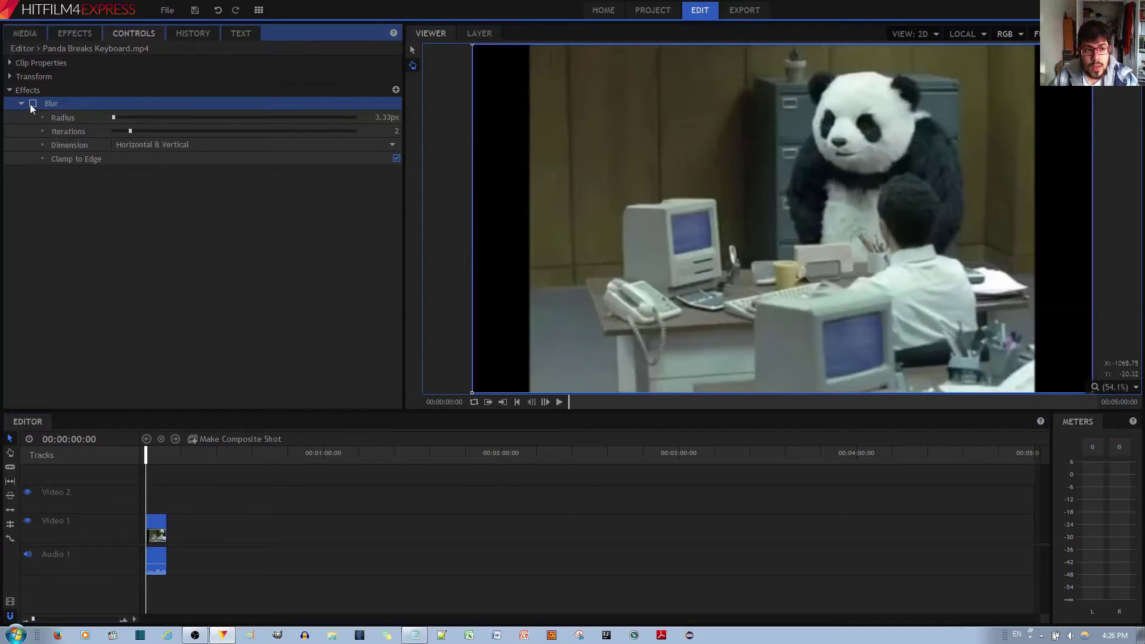
Re-enable Blur, try a 51.2px Radius, then undo it back to 3.33px
click(33, 103)
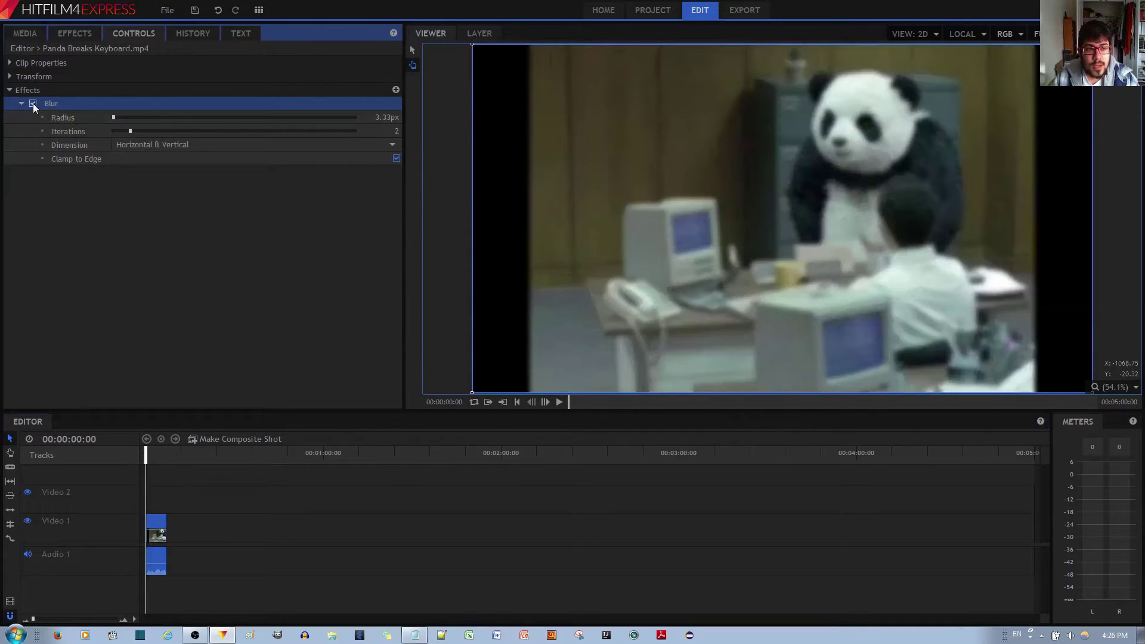
click(81, 118)
click(88, 130)
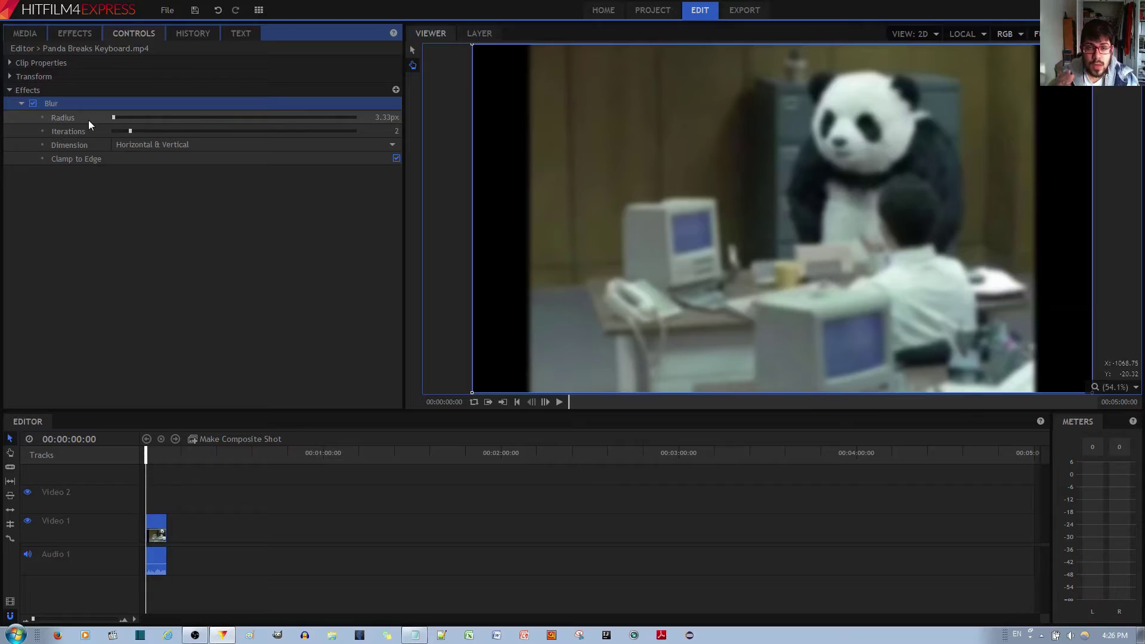
click(88, 127)
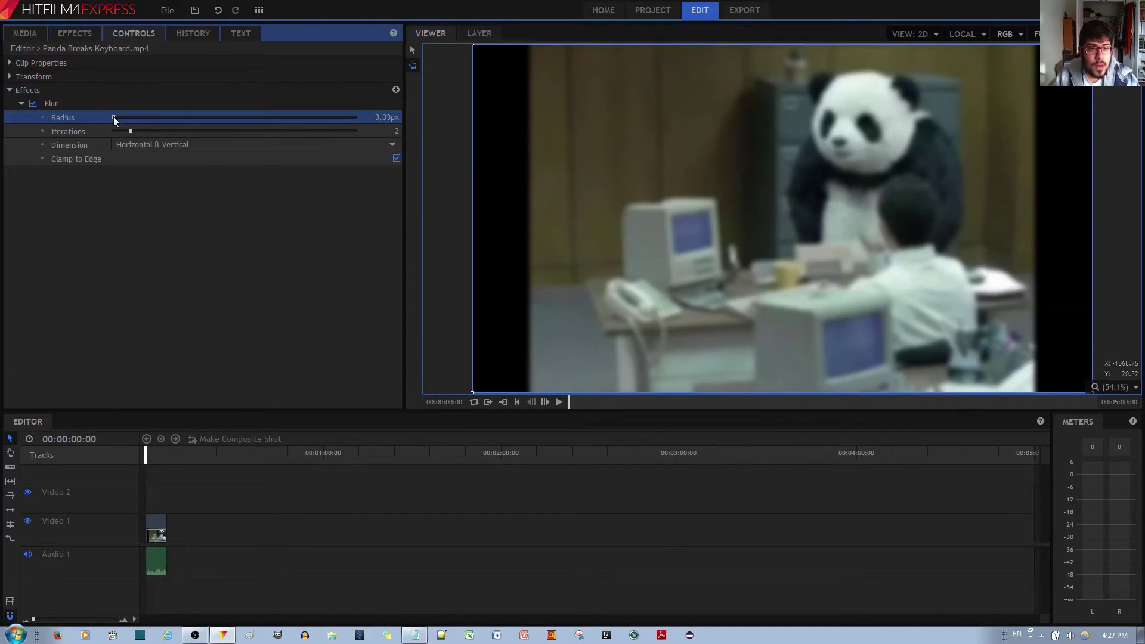
drag(114, 119, 125, 120)
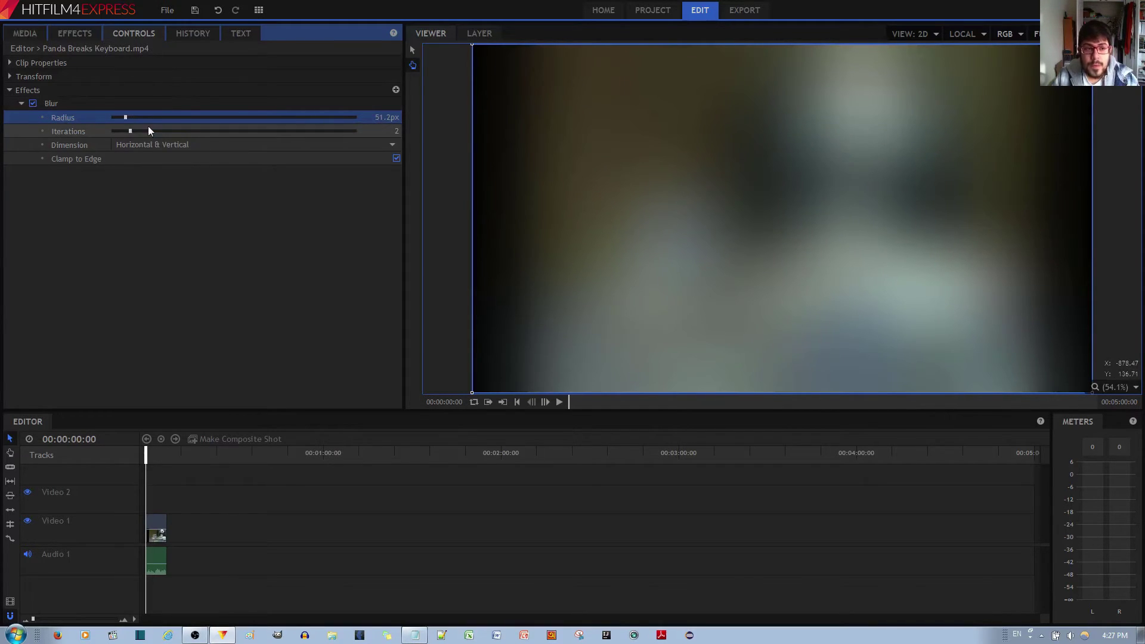
key(ctrl+z)
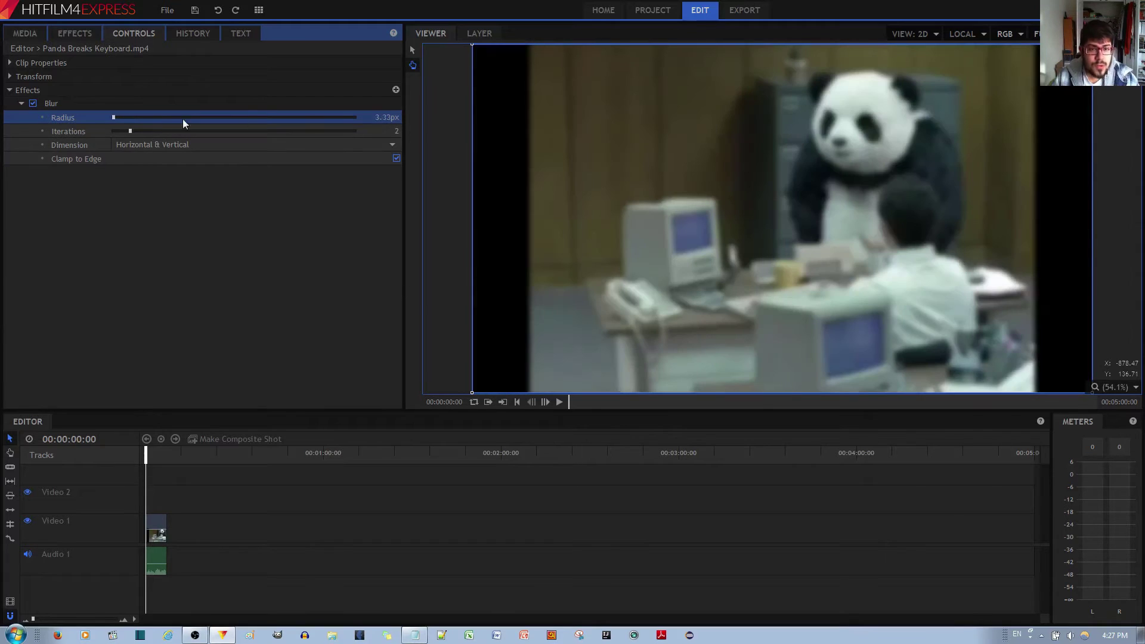
Try a higher Blur Iterations value, then undo it back to 2
click(74, 133)
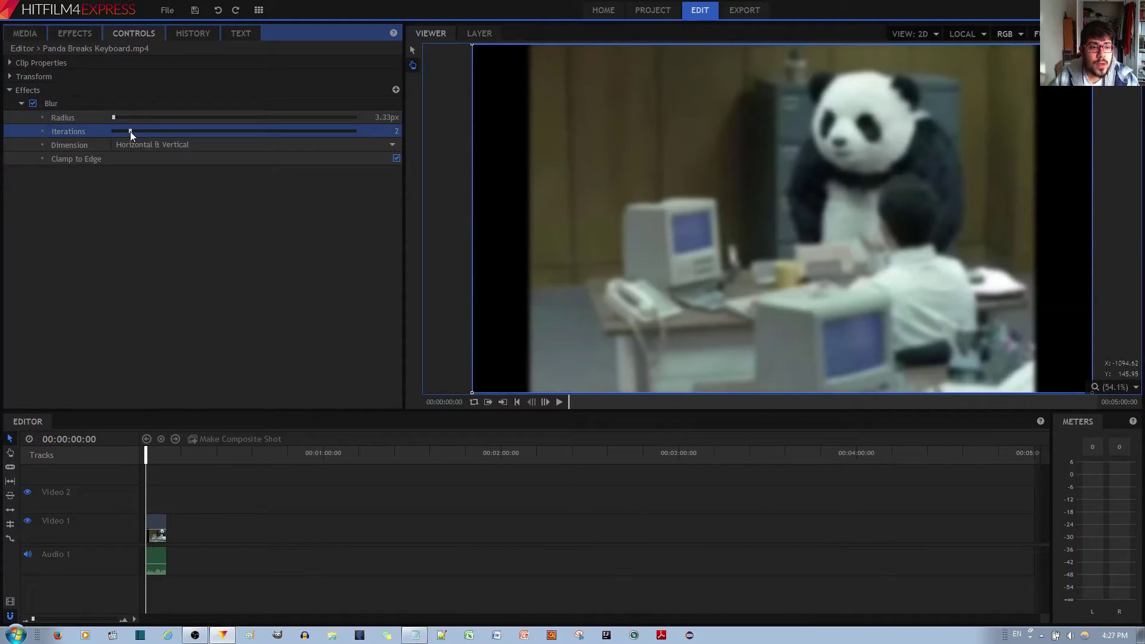
drag(130, 132, 912, 148)
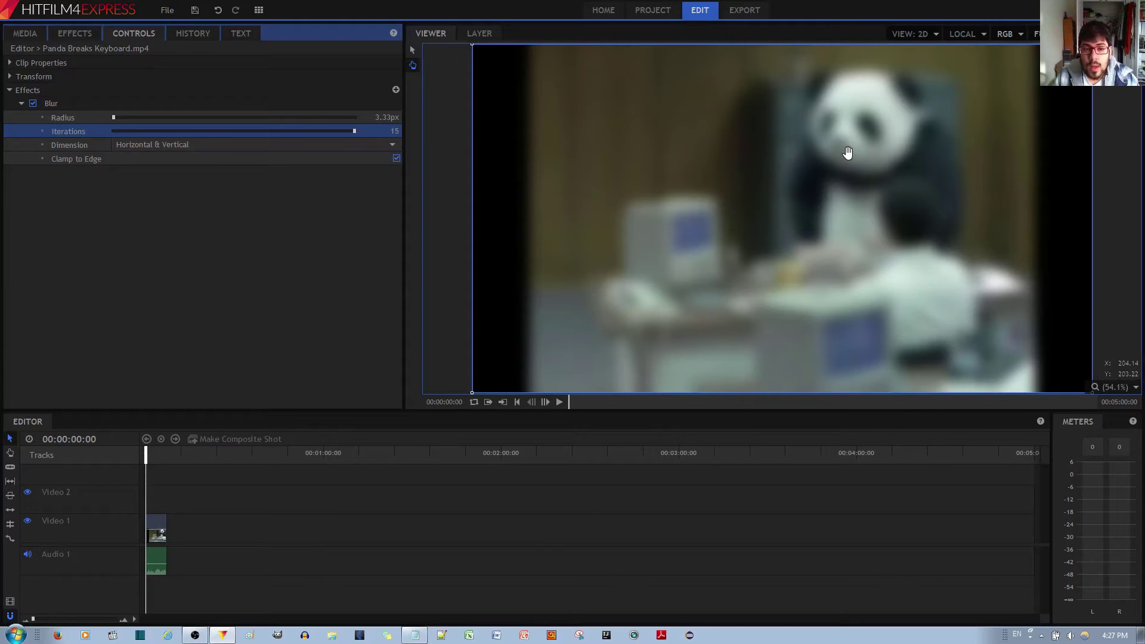
key(ctrl+z)
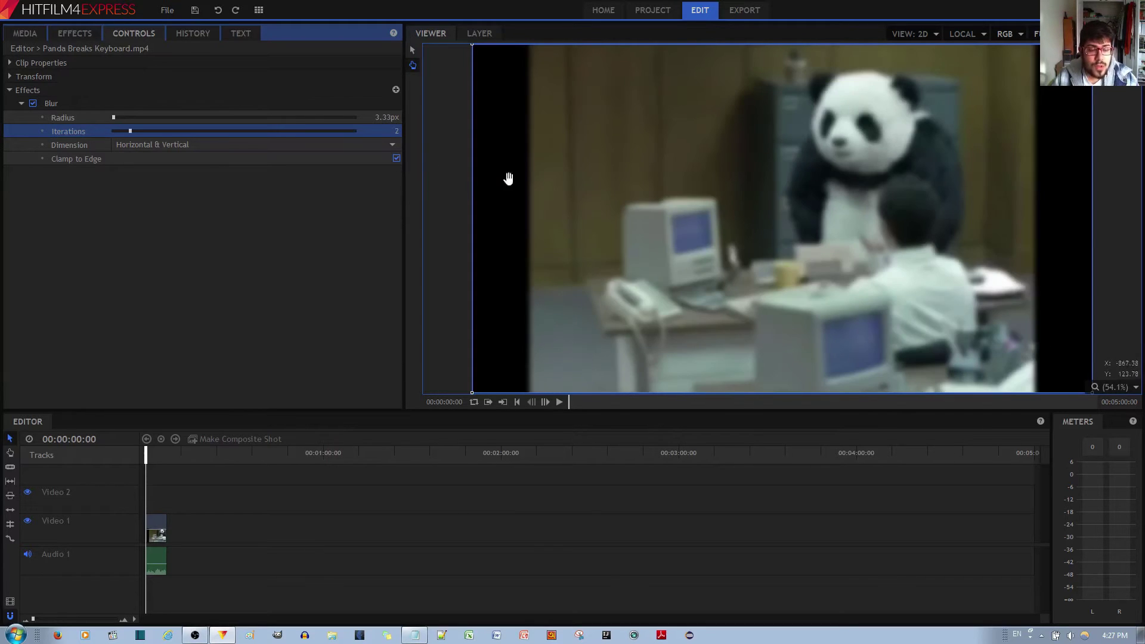
Try the Blur Dimension as Horizontal only, then Vertical only
click(70, 146)
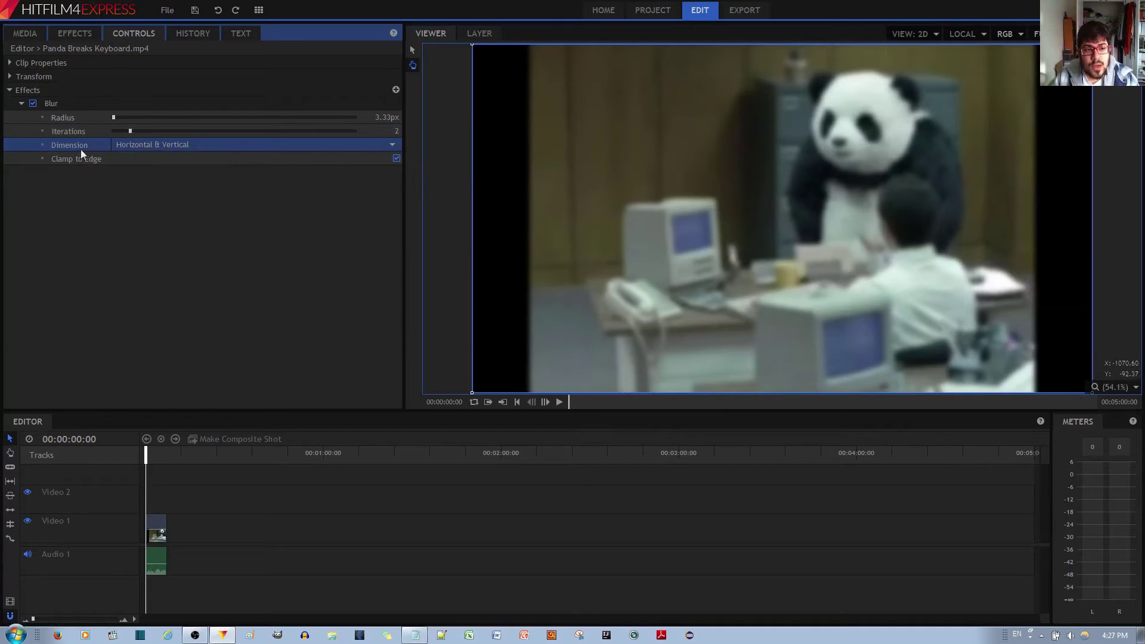
click(160, 152)
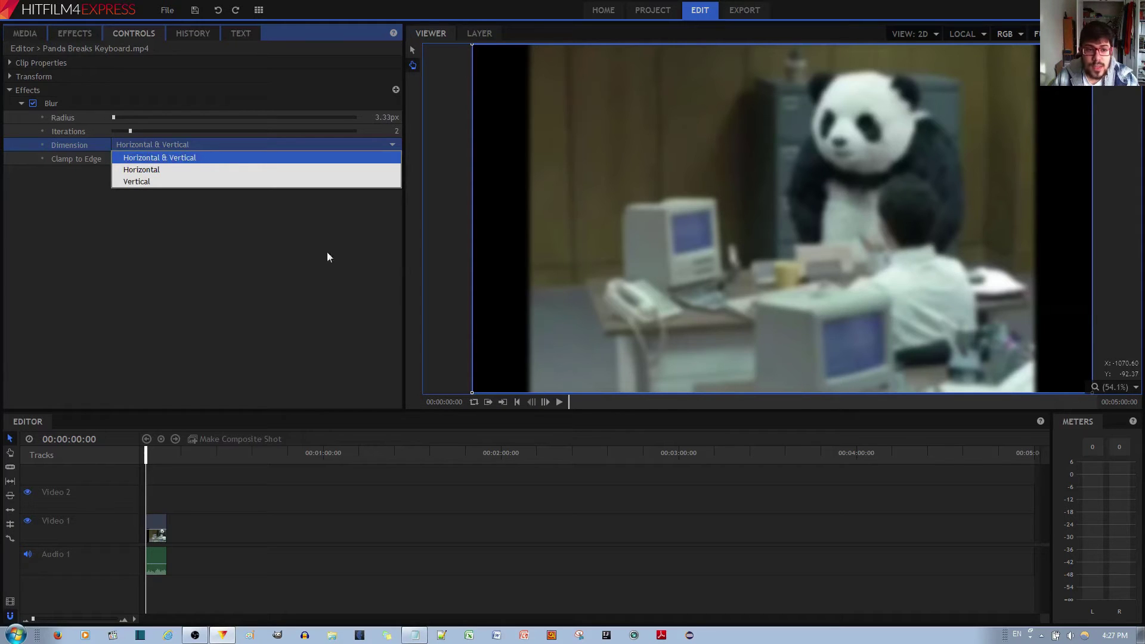
click(141, 172)
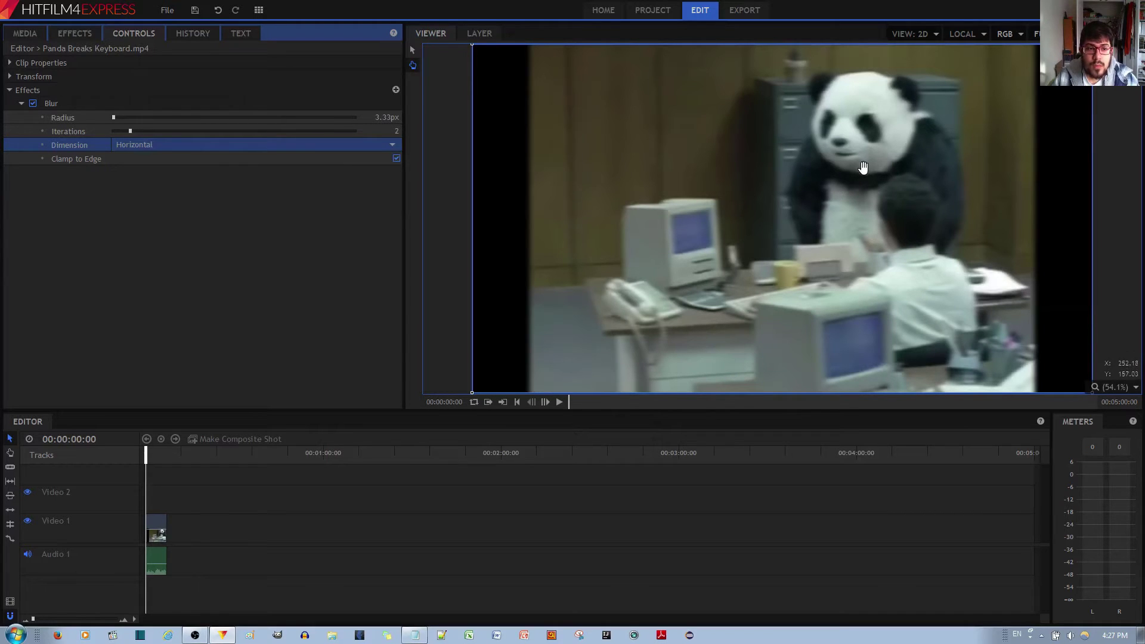
click(198, 146)
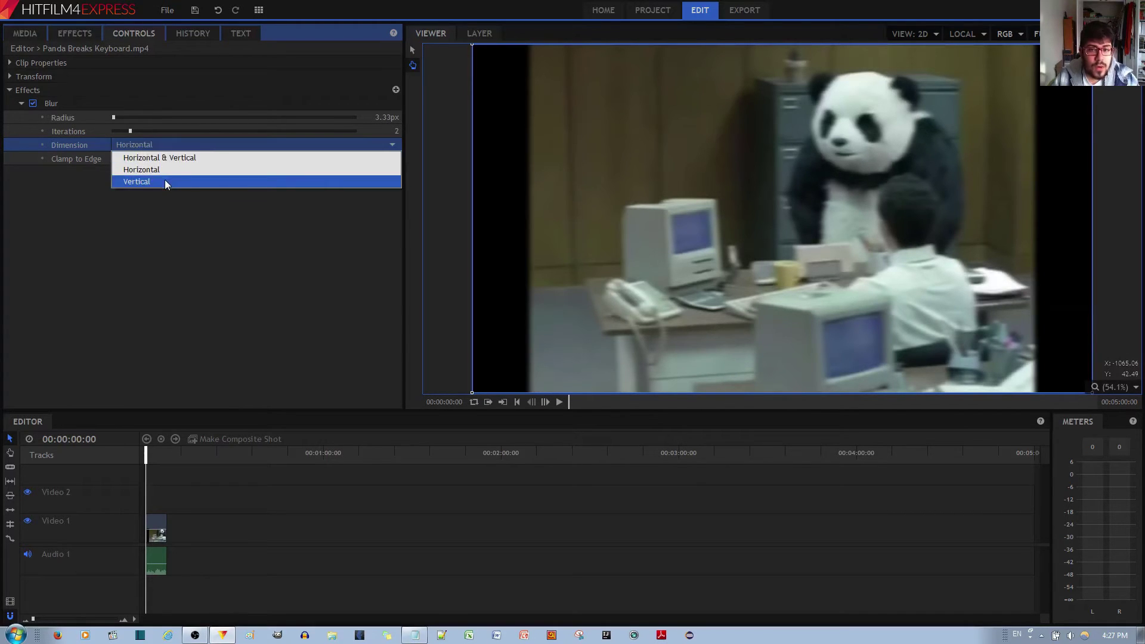
click(164, 180)
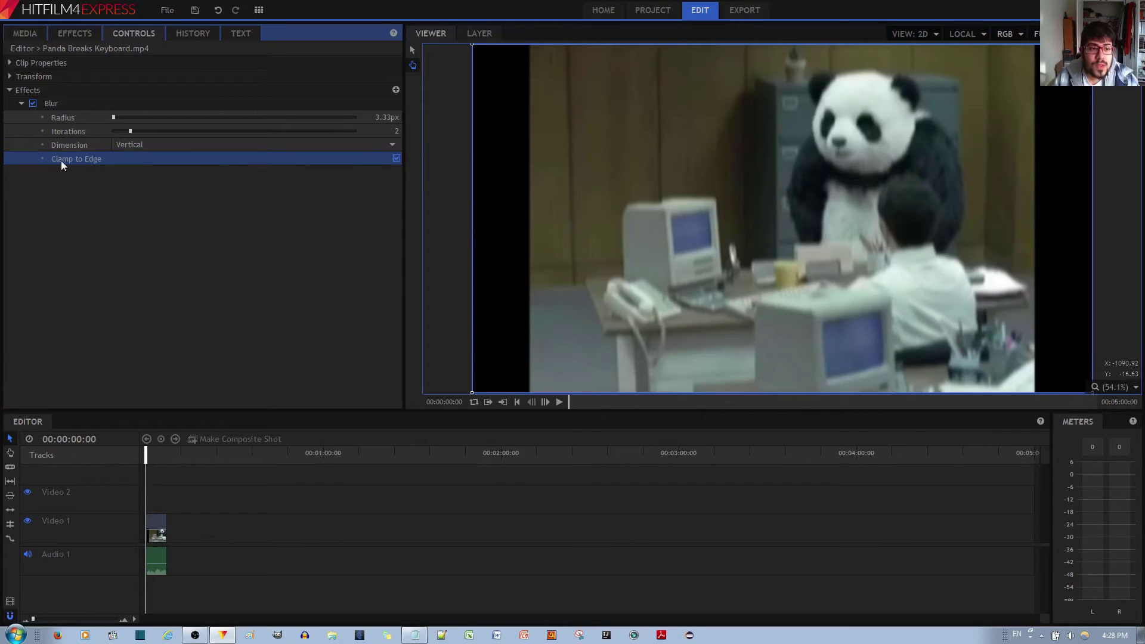
Toggle and undo Clamp to Edge, then set Dimension to Horizontal & Vertical
click(396, 158)
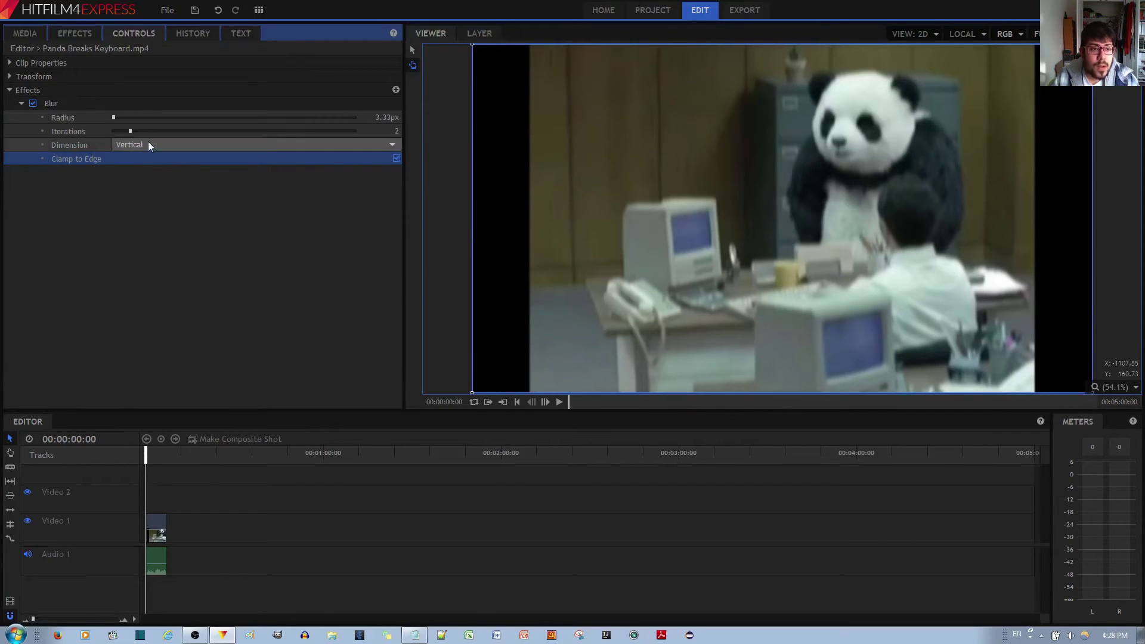
key(ctrl+z)
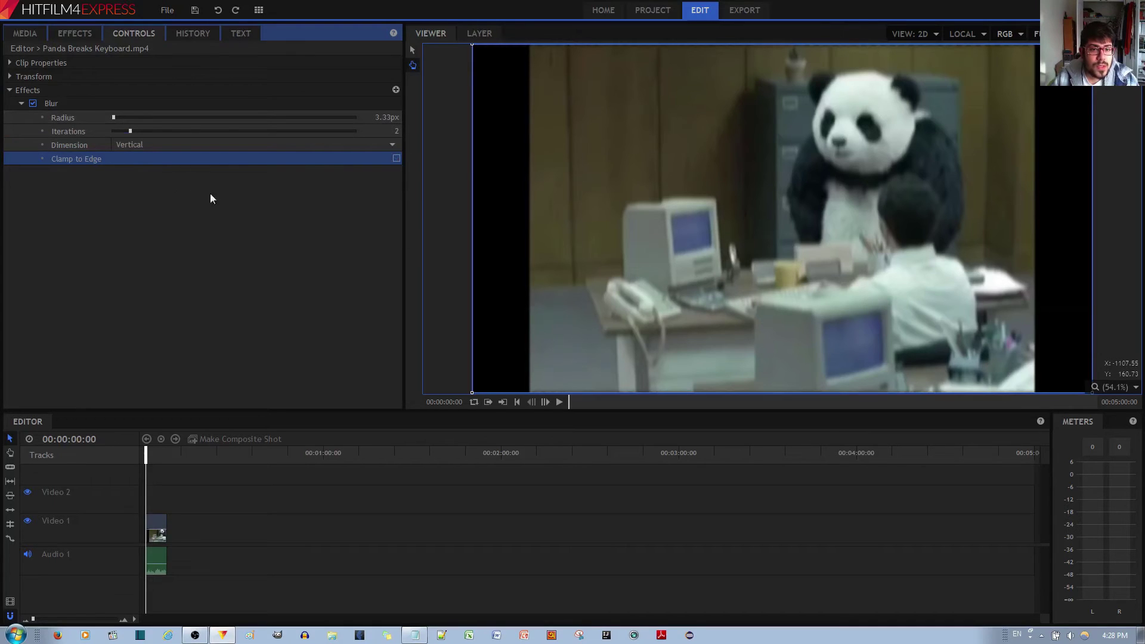
scroll(191, 144, up, 1)
click(191, 144)
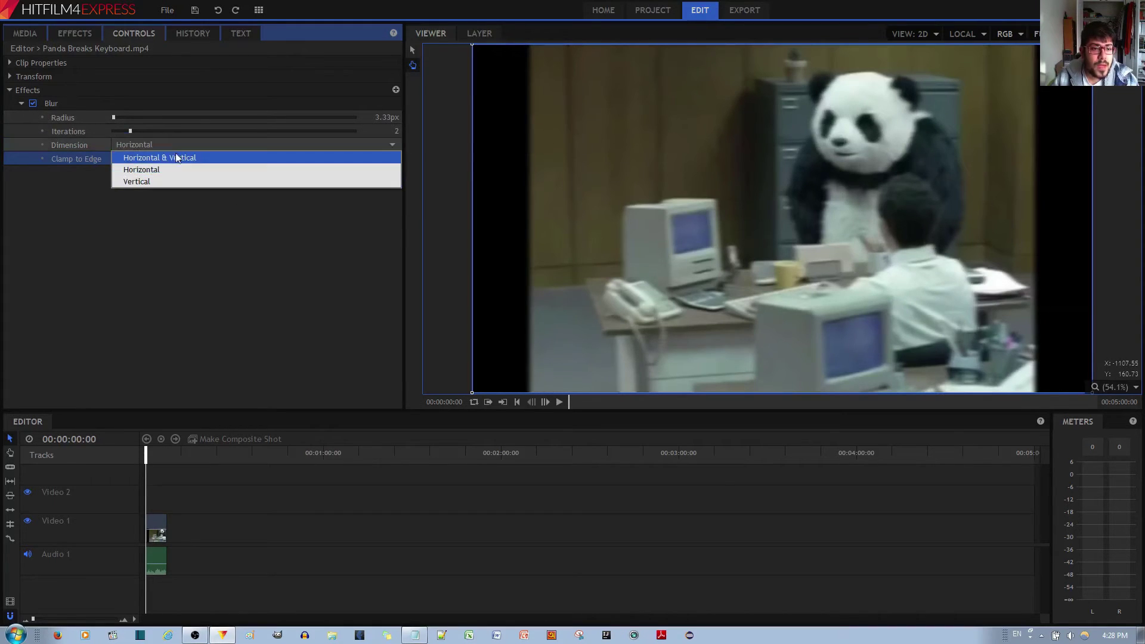
click(174, 155)
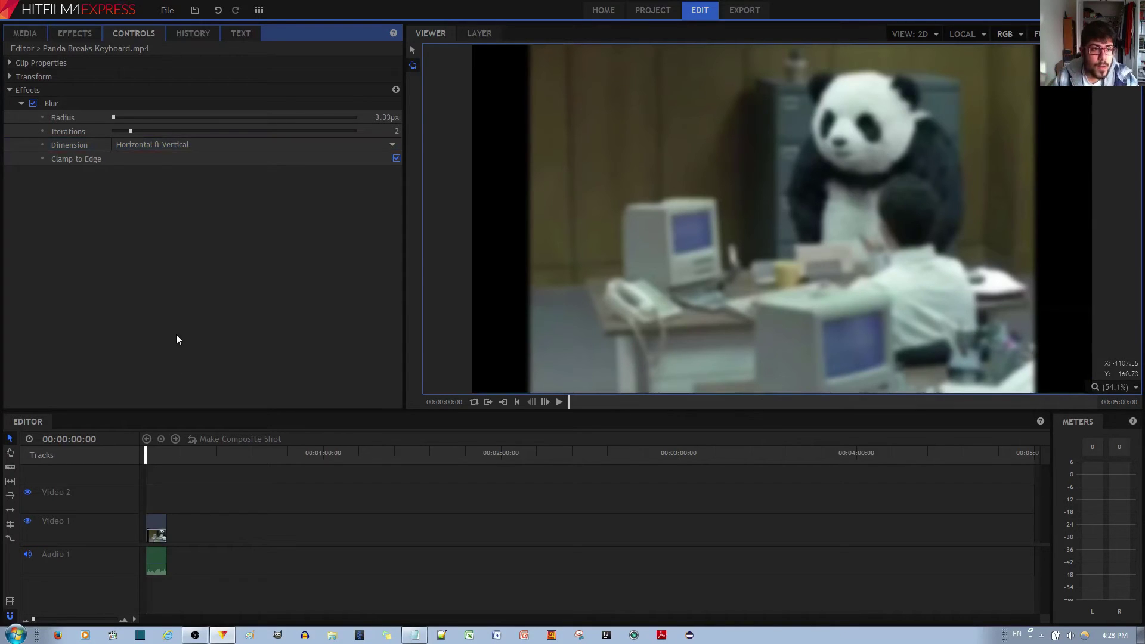
Delete Blur from the panda clip and set up a composite shot using Editor Sequence and Move with Clip
right_click(35, 104)
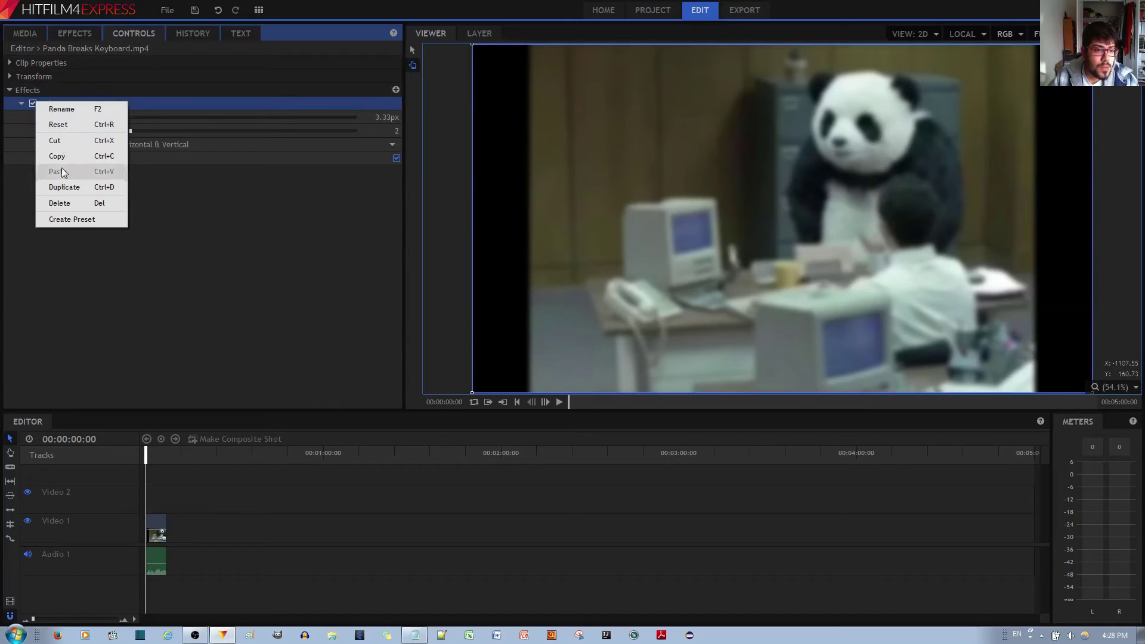
click(60, 203)
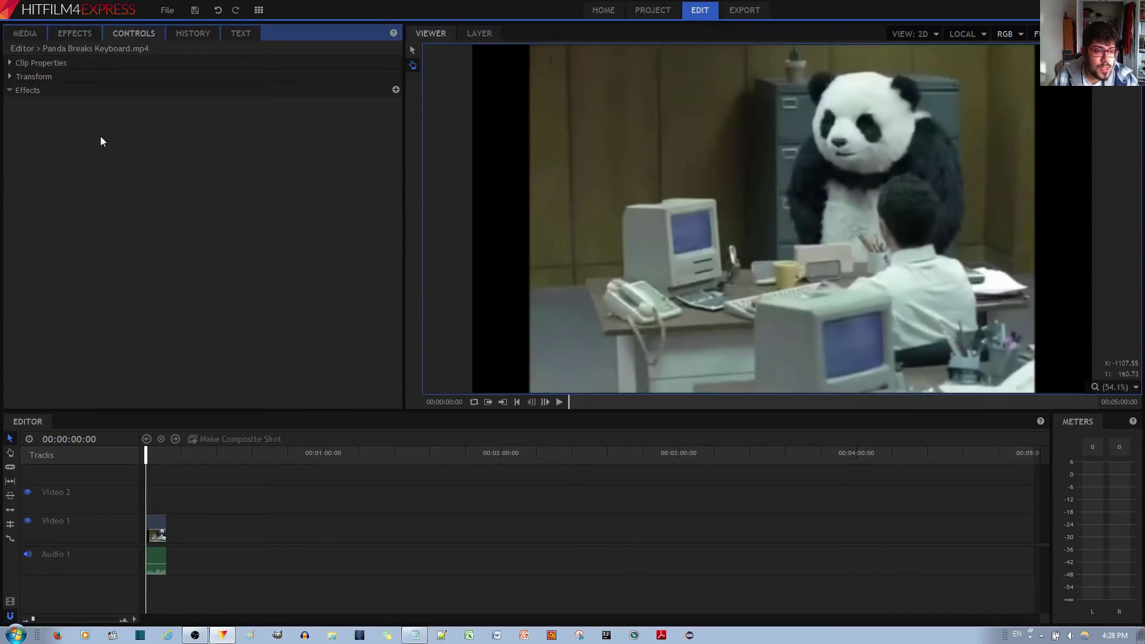
click(159, 524)
click(235, 439)
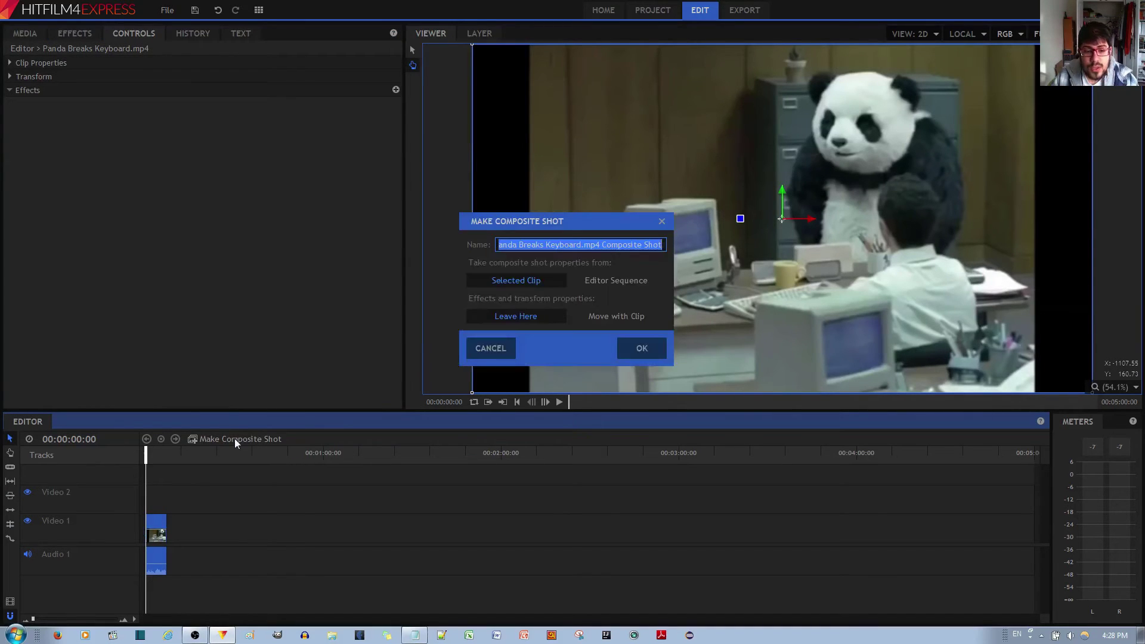
click(604, 282)
click(606, 315)
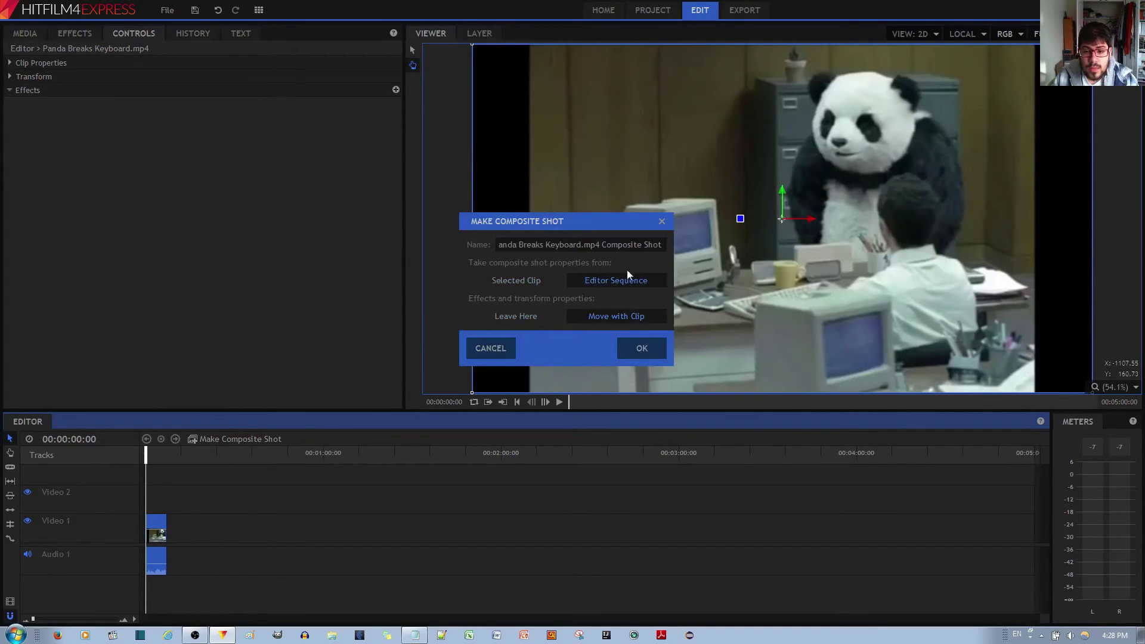
Create the Panda Breaks Keyboard composite shot and expand the panda layer's Effects group
click(646, 349)
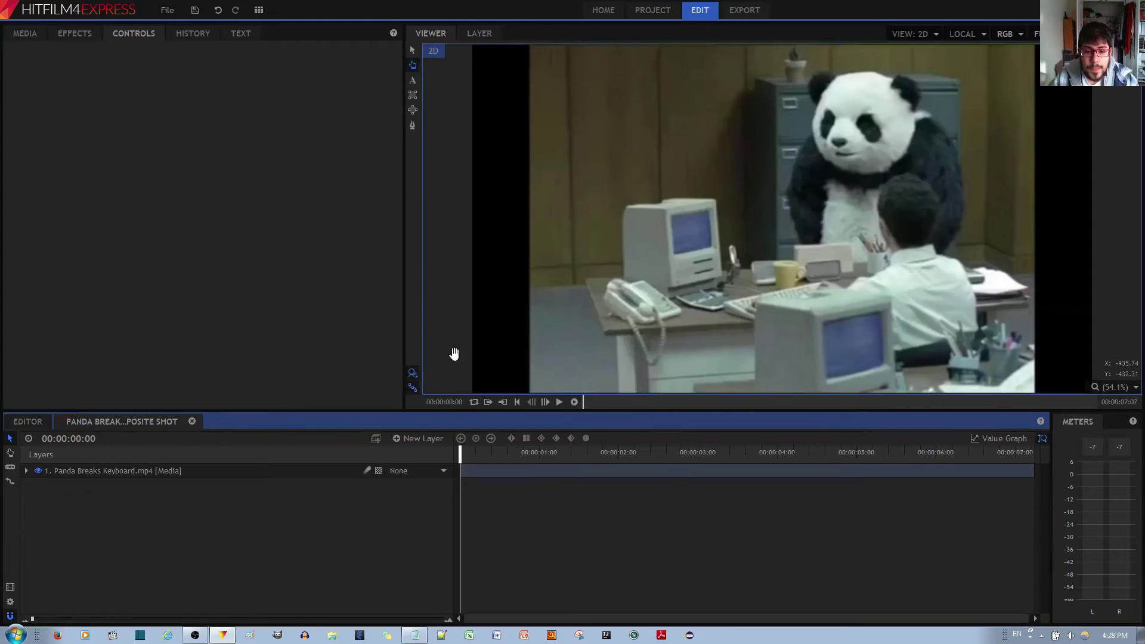
click(26, 471)
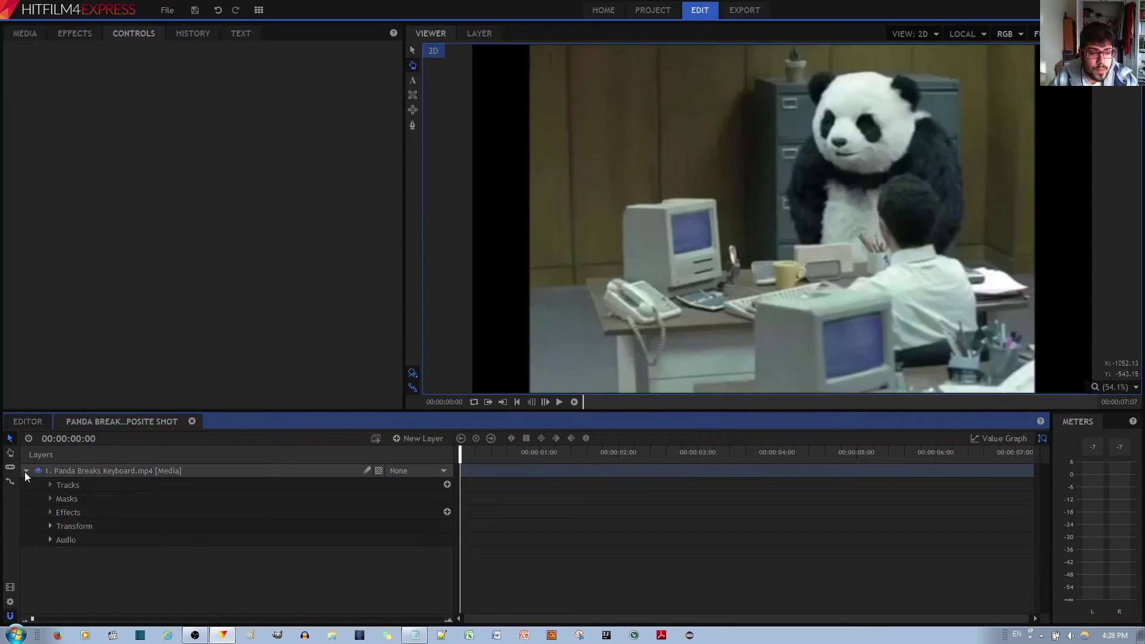
click(62, 512)
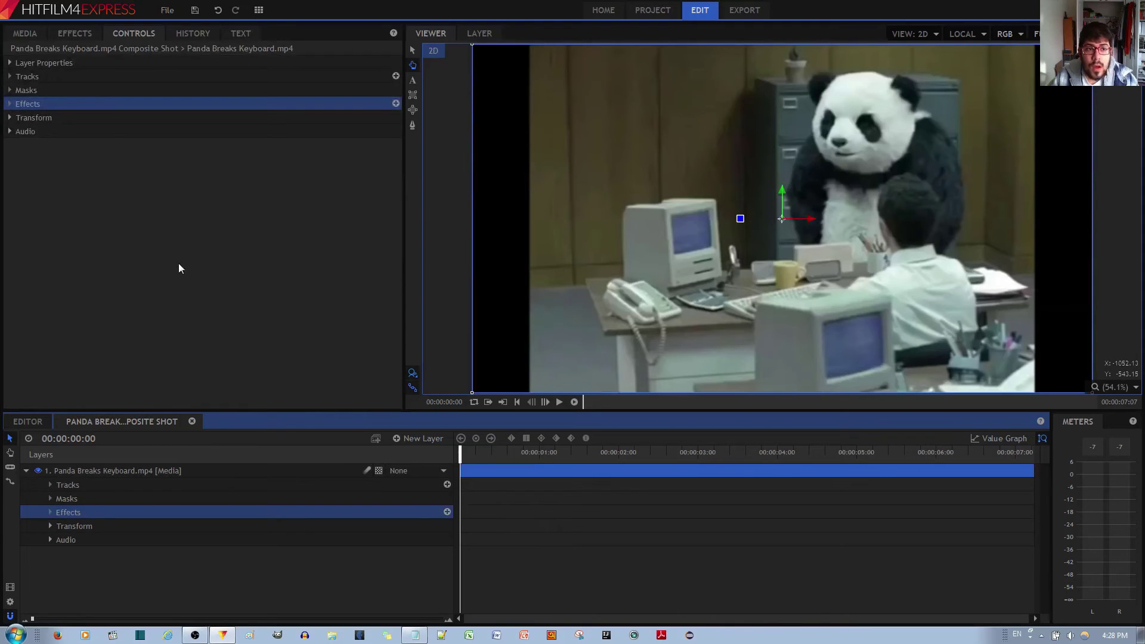
Apply Blur to the panda layer in the composite shot and expand its settings
click(71, 34)
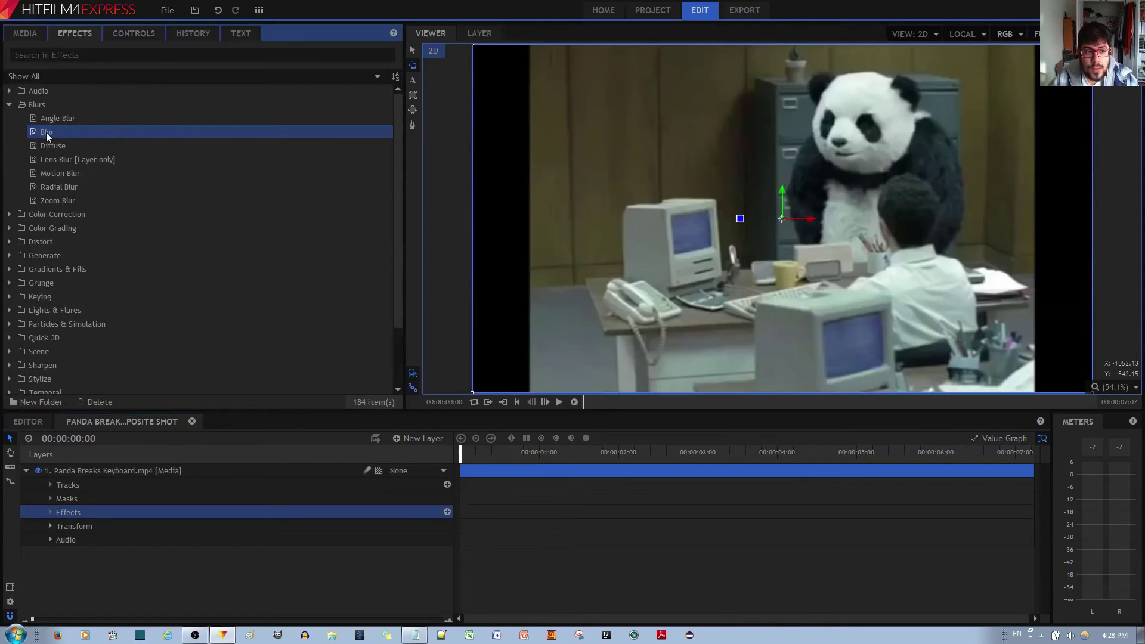
drag(43, 136, 91, 514)
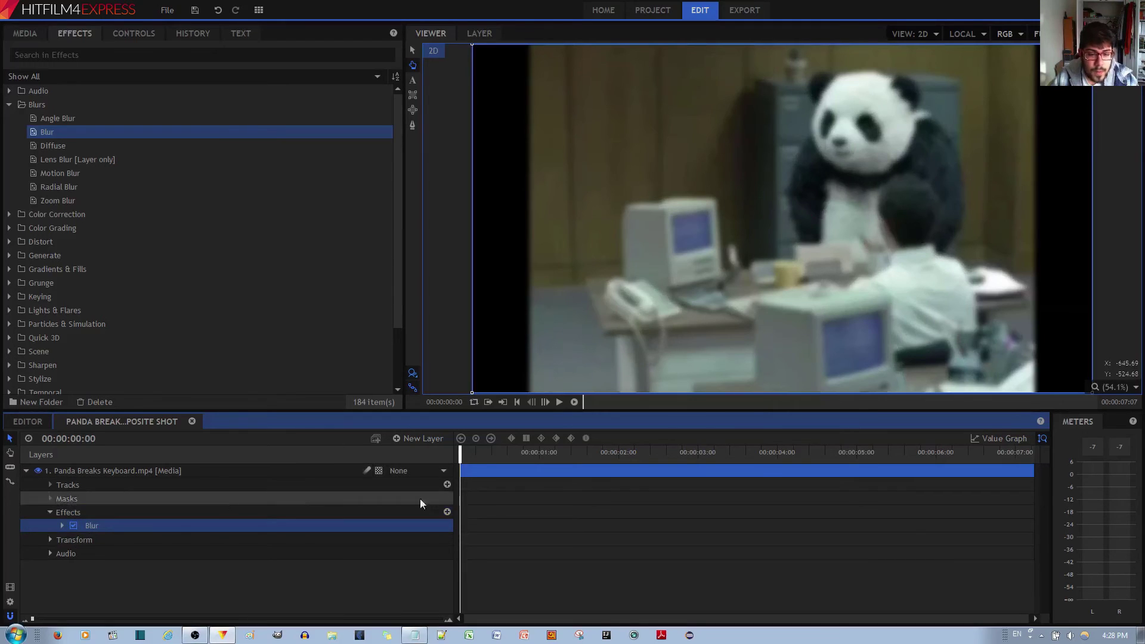
click(461, 455)
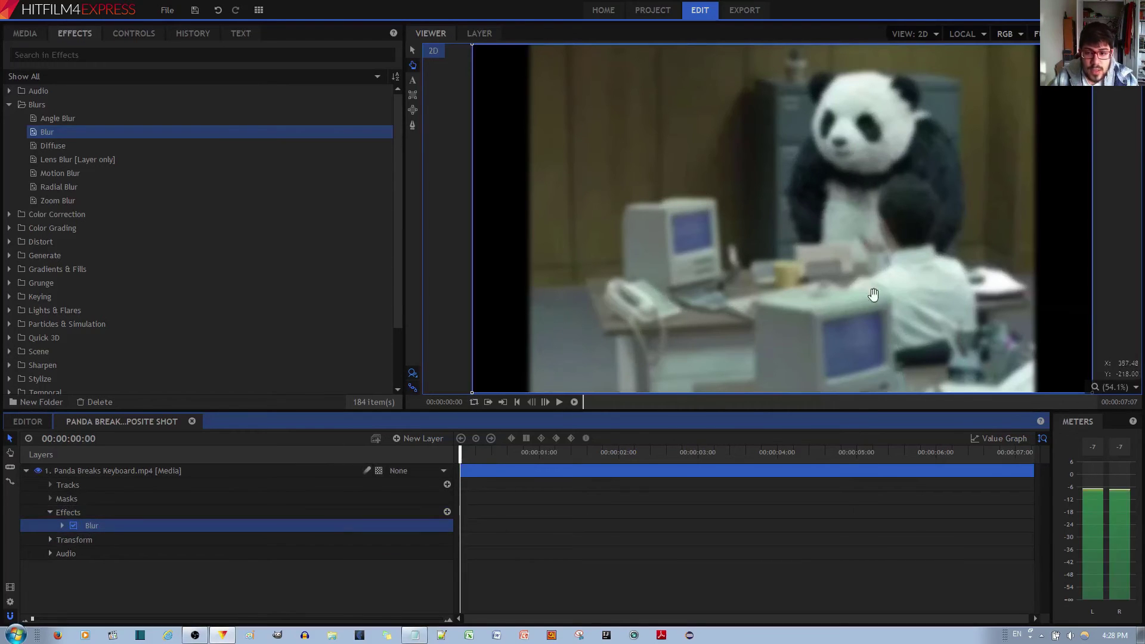
click(62, 524)
scroll(599, 292, down, 1)
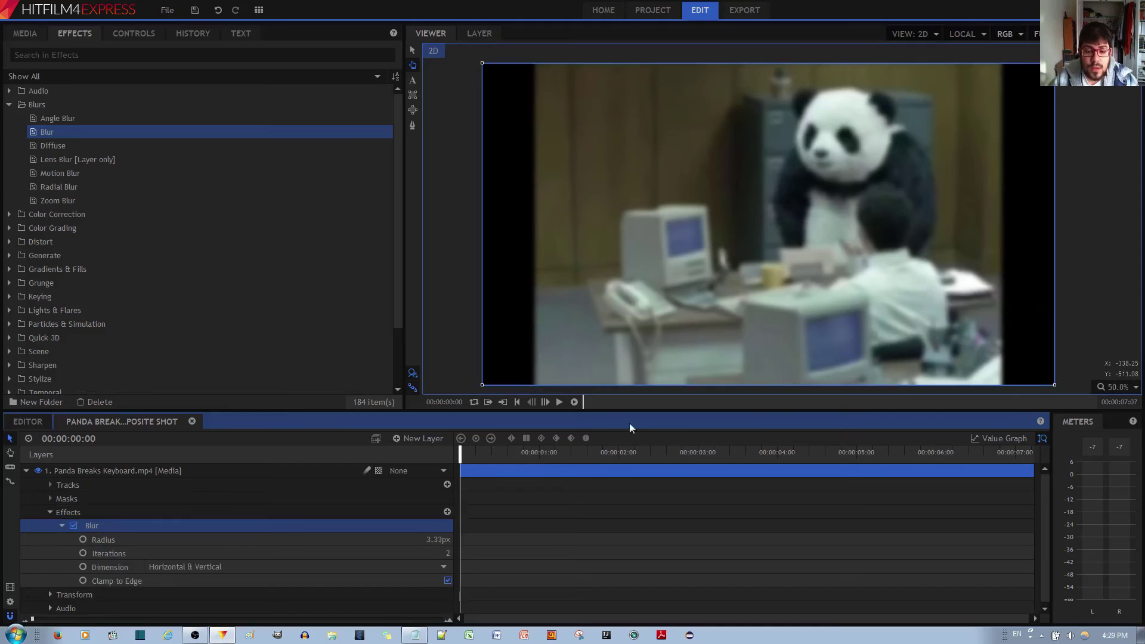
Keyframe the Blur Radius at 50.33px on the shot's first frame
click(83, 539)
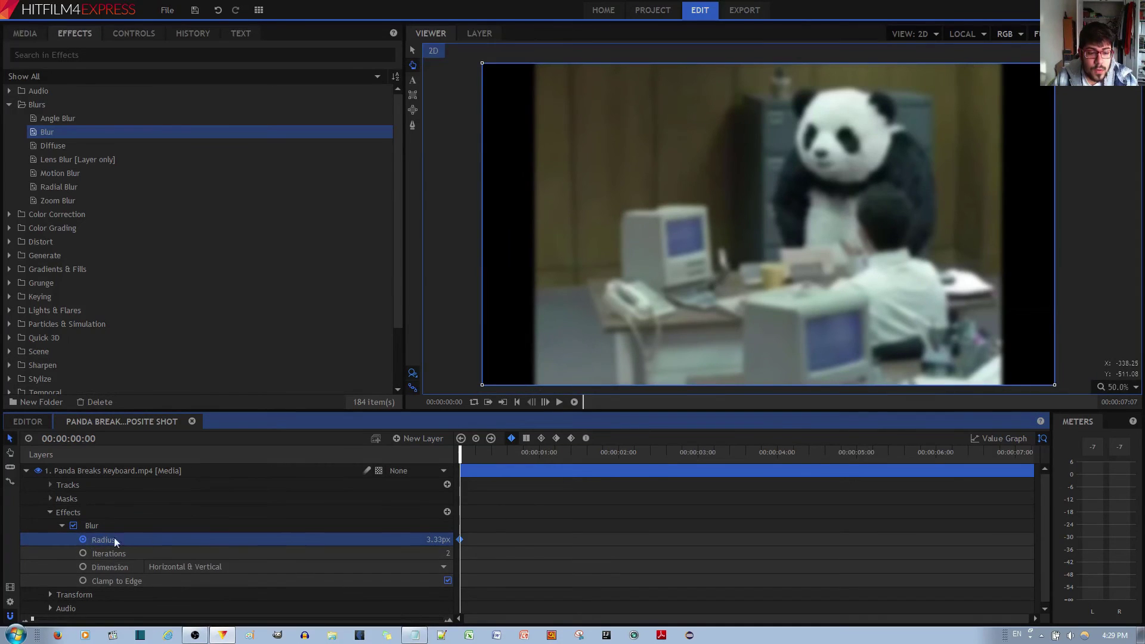
click(437, 540)
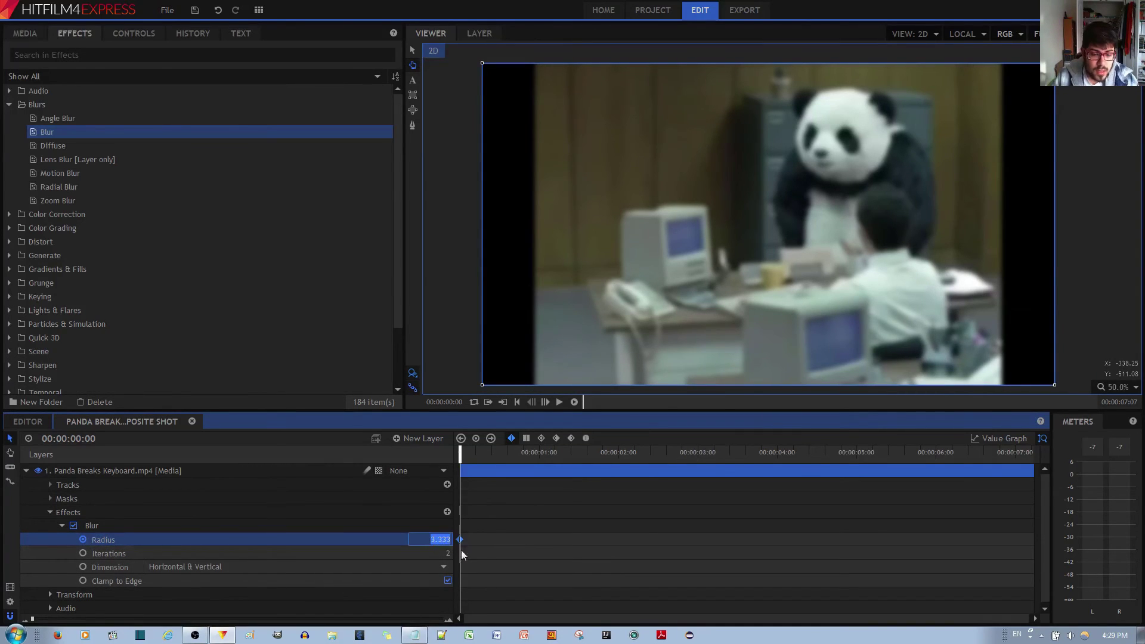
key(Left)
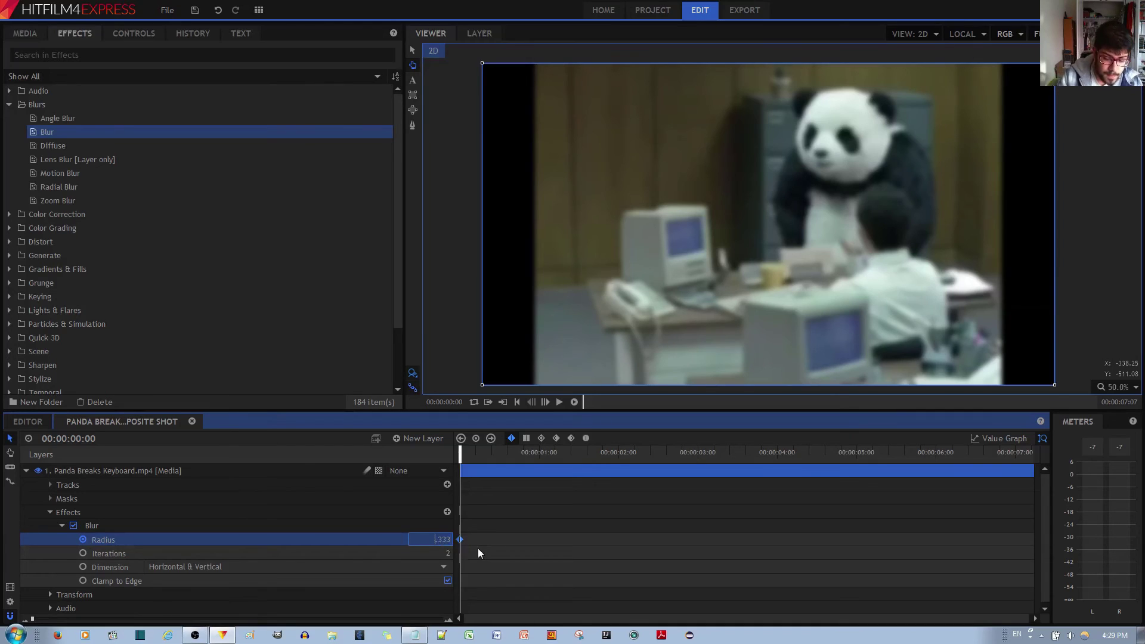
key(BackSpace)
text(50)
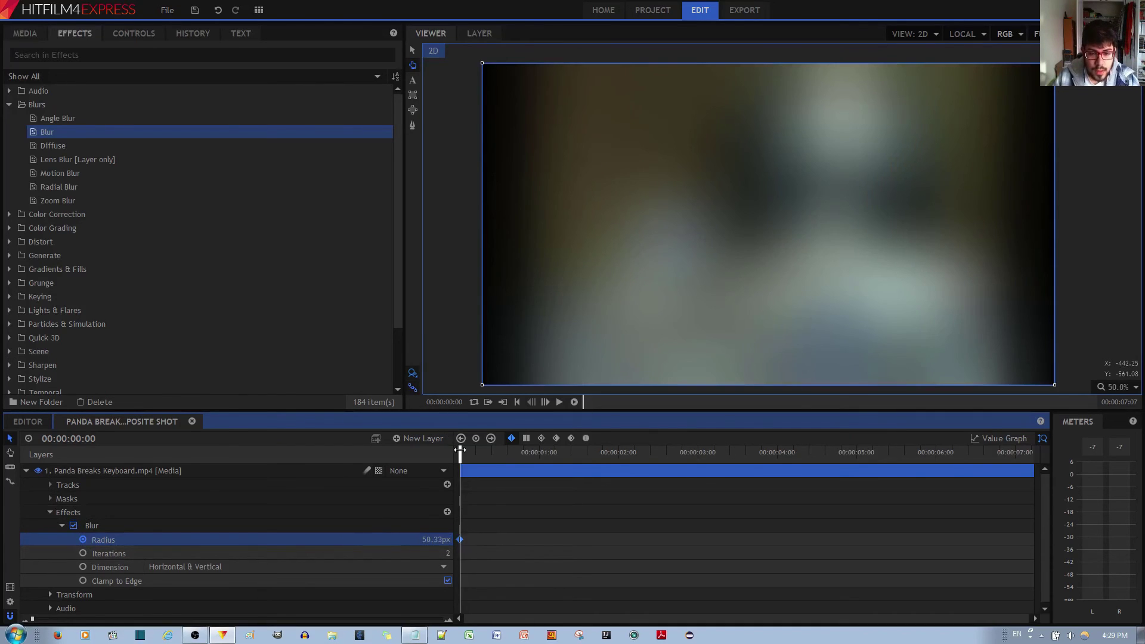
key(space)
Keyframe Radius to 0px at 00:00:01:00, then return the playhead to the start
drag(480, 453, 548, 464)
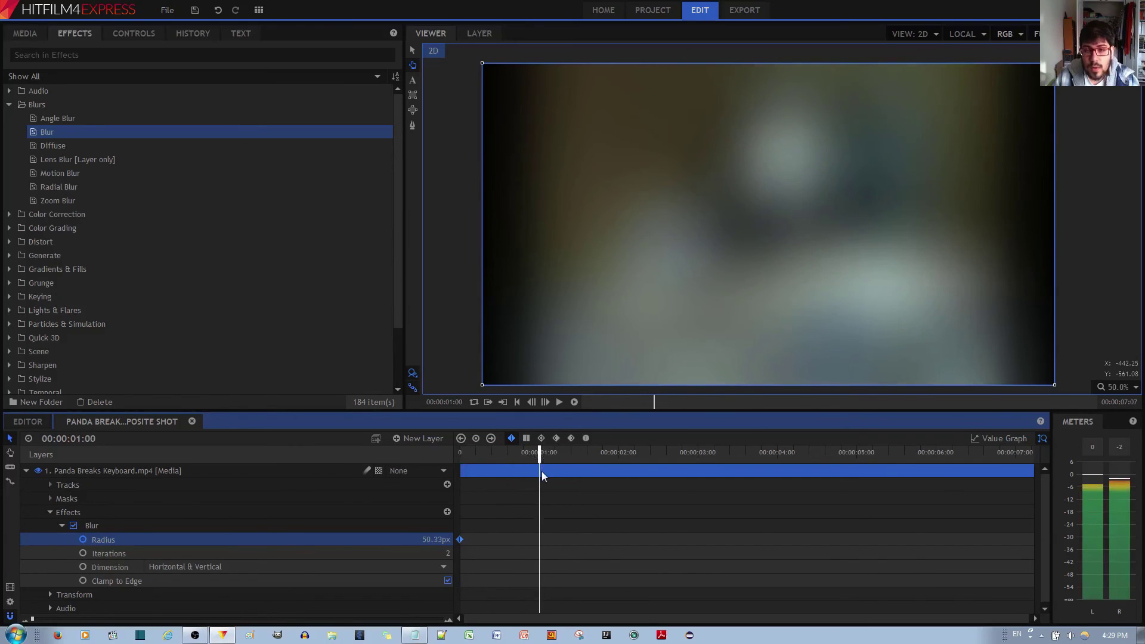
click(432, 539)
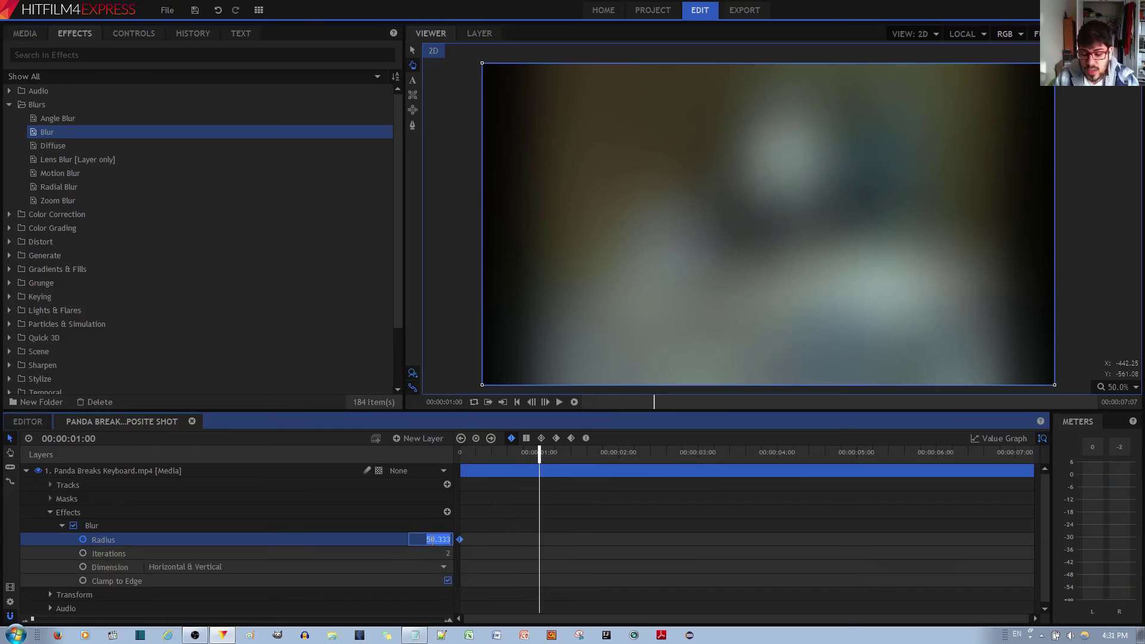
text(0)
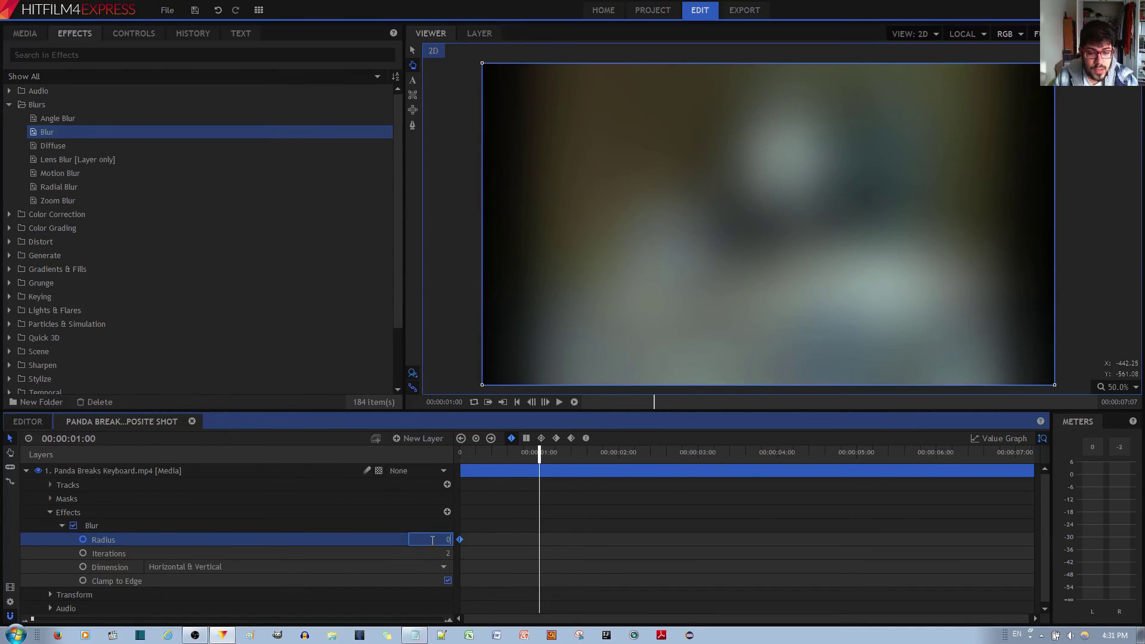
key(Return)
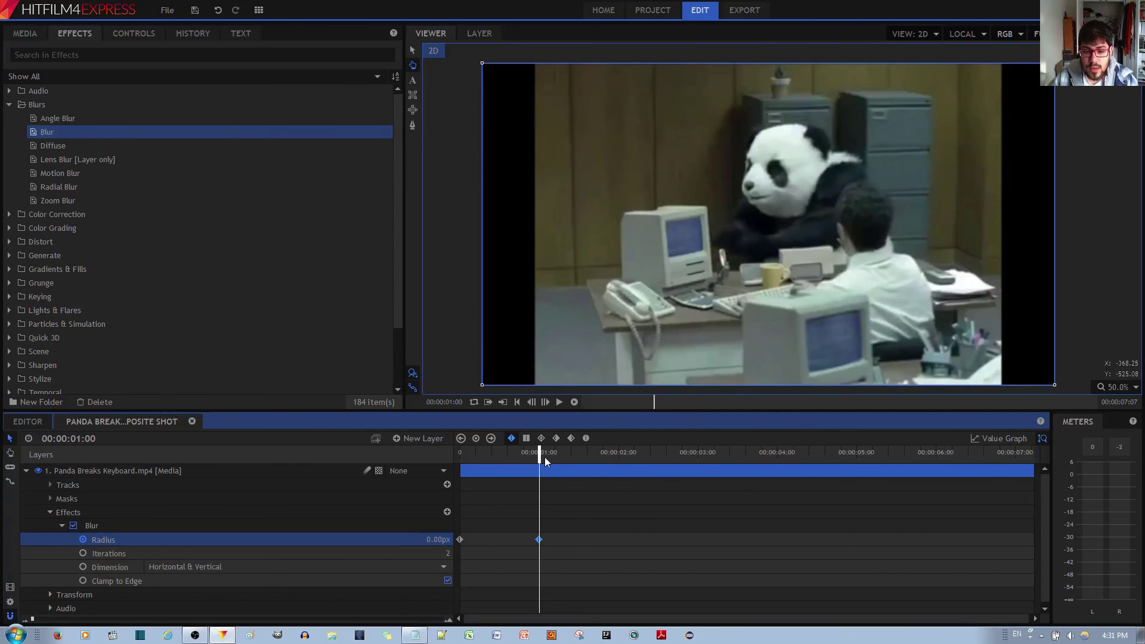
drag(539, 453, 485, 457)
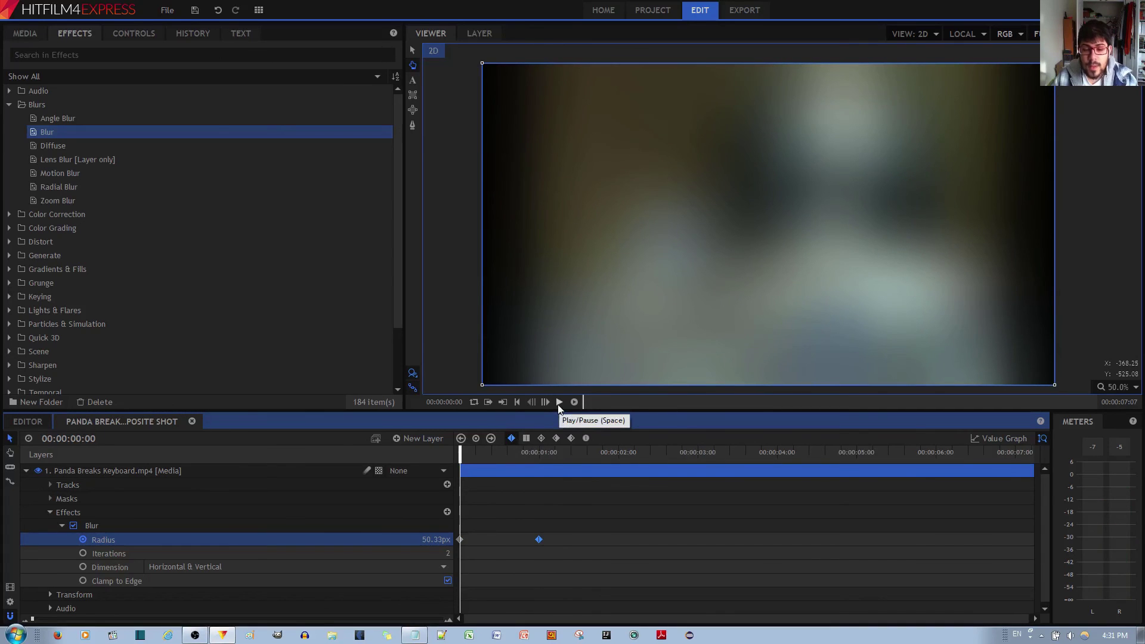
Play the composite shot and pause once the blur has cleared to sharp footage
click(558, 402)
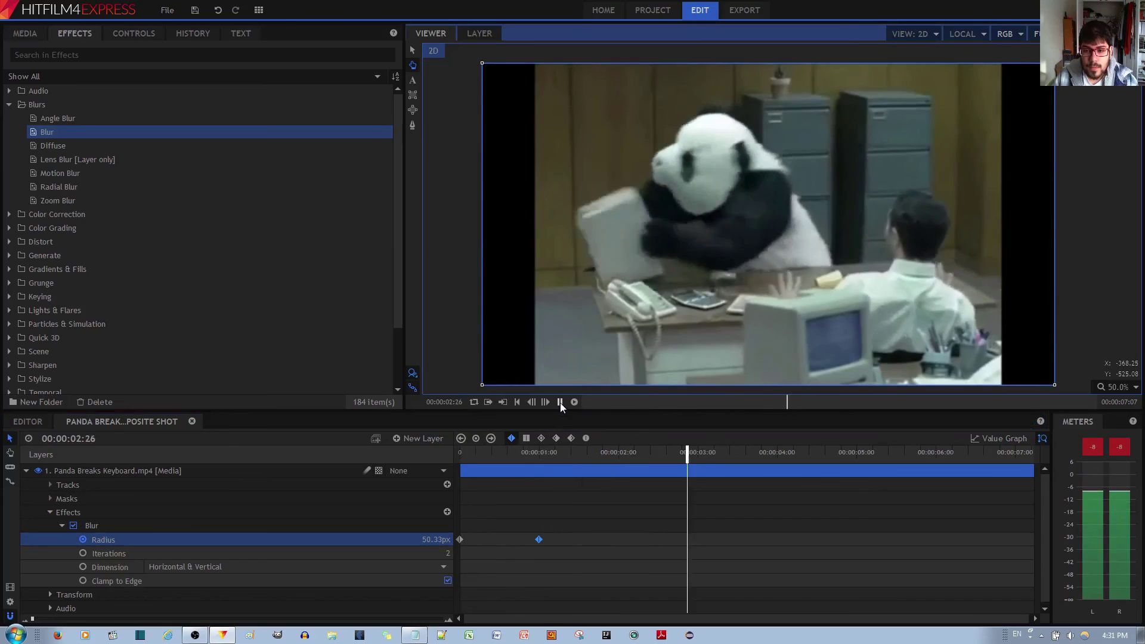
click(560, 403)
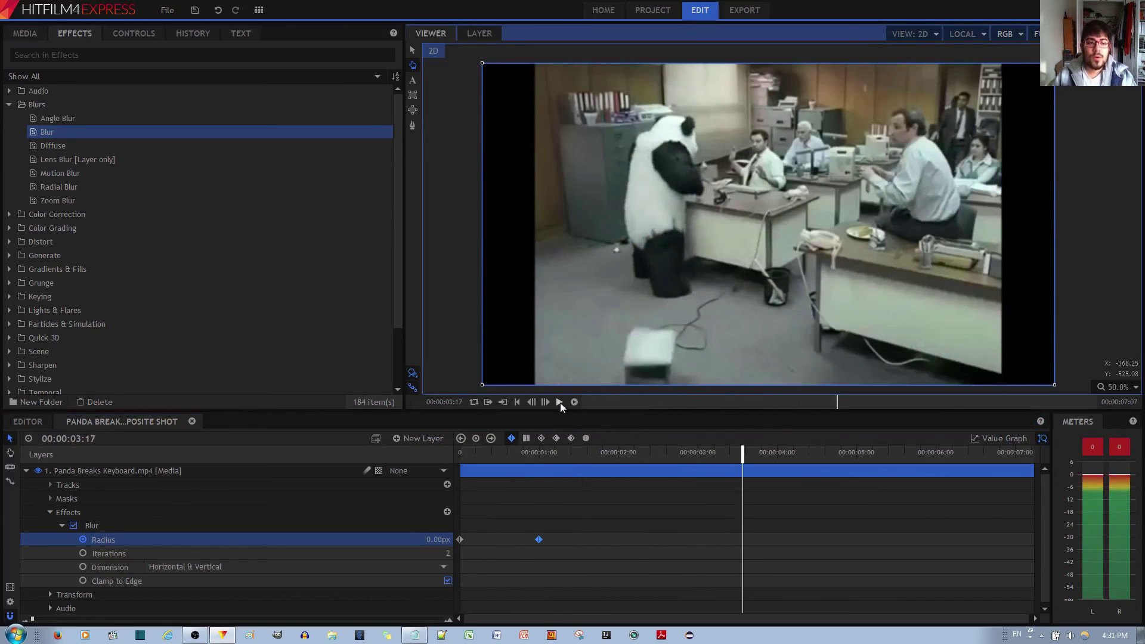